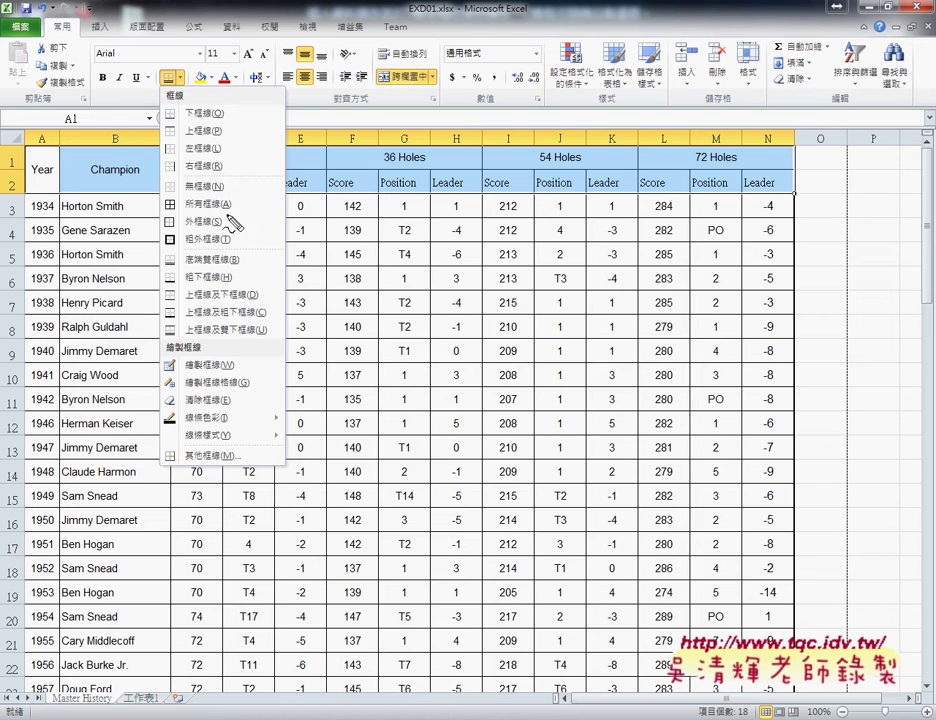
Step: Apply a thick box border around the header rows A1:N2
left_click_drag(226, 212, 141, 213)
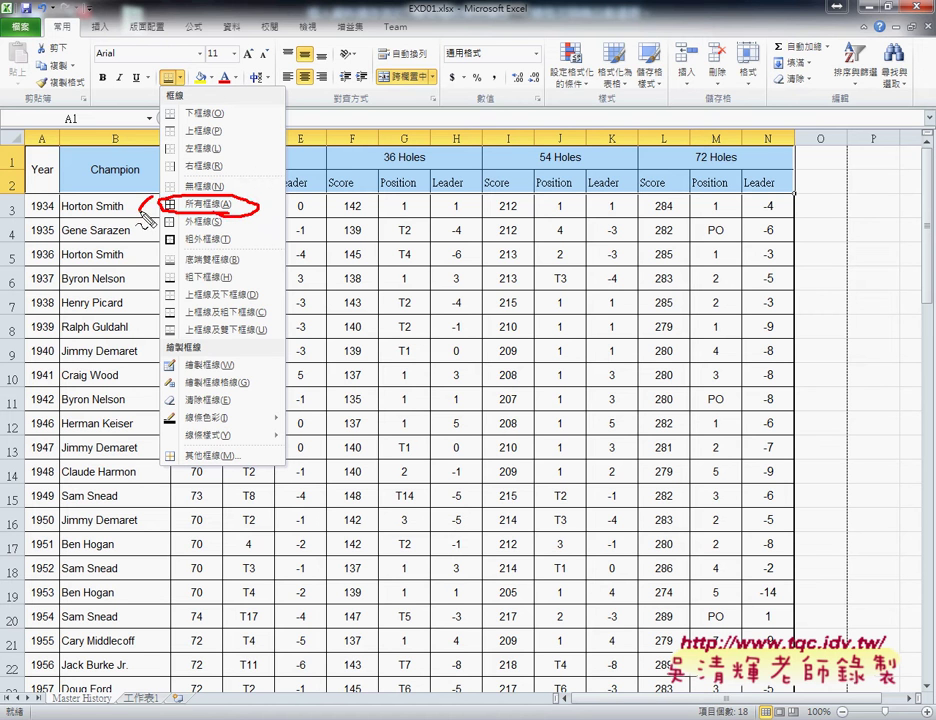
left_click_drag(236, 236, 150, 243)
mouse_move(14, 118)
left_mouse_down()
mouse_move(12, 190)
mouse_move(88, 129)
mouse_move(400, 128)
mouse_move(797, 172)
mouse_move(14, 188)
left_mouse_up()
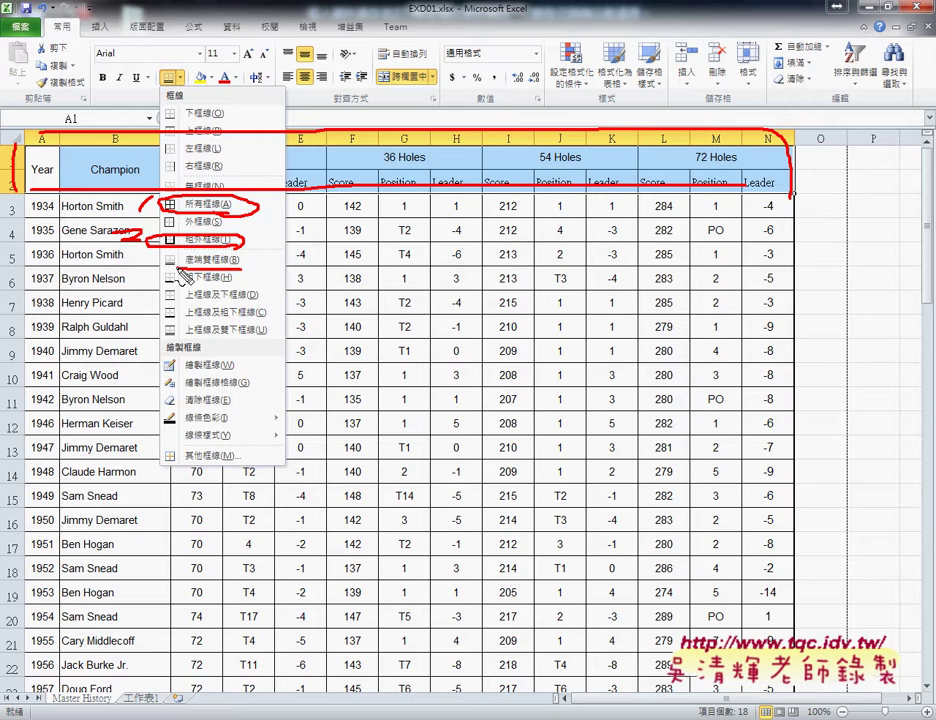
left_click(183, 275)
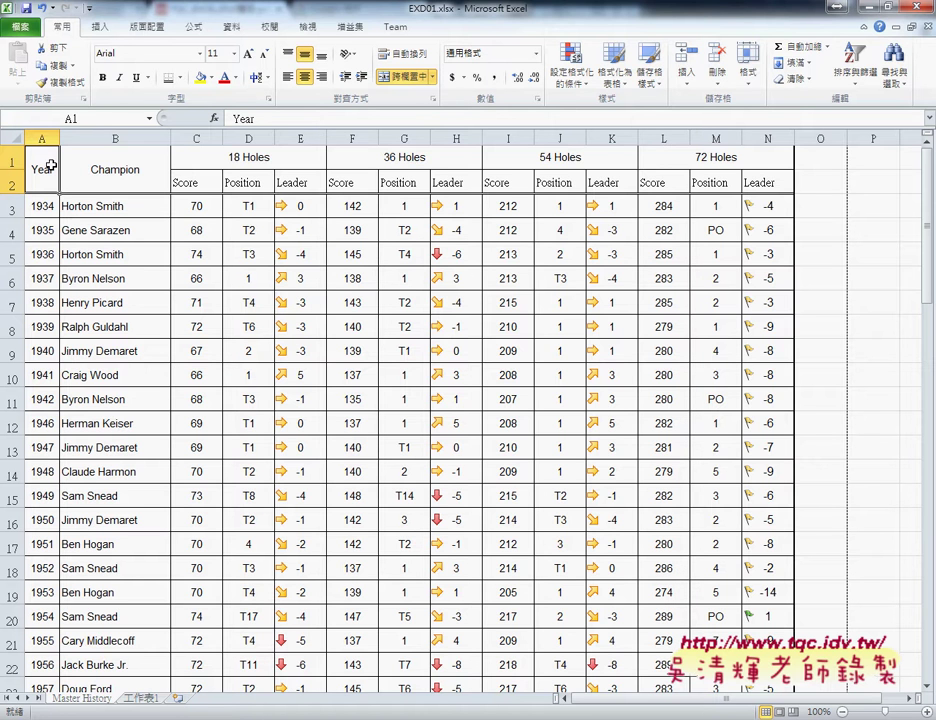
Step: Select header rows A1:N2 and extend the selection down over the whole table
left_click_drag(50, 166, 768, 182)
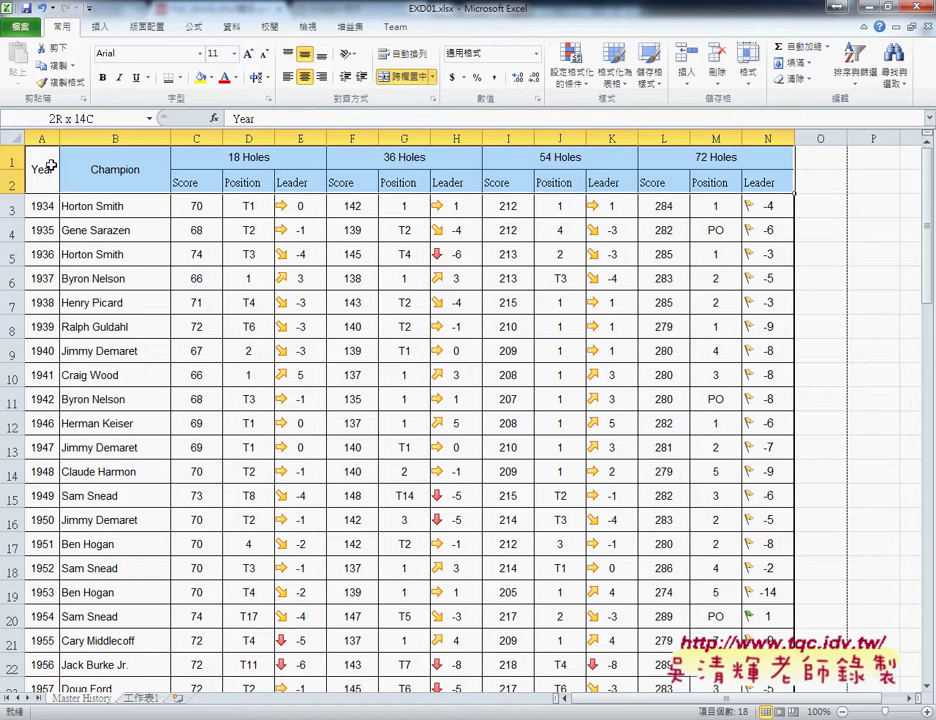
key("ctrl+shift+Down")
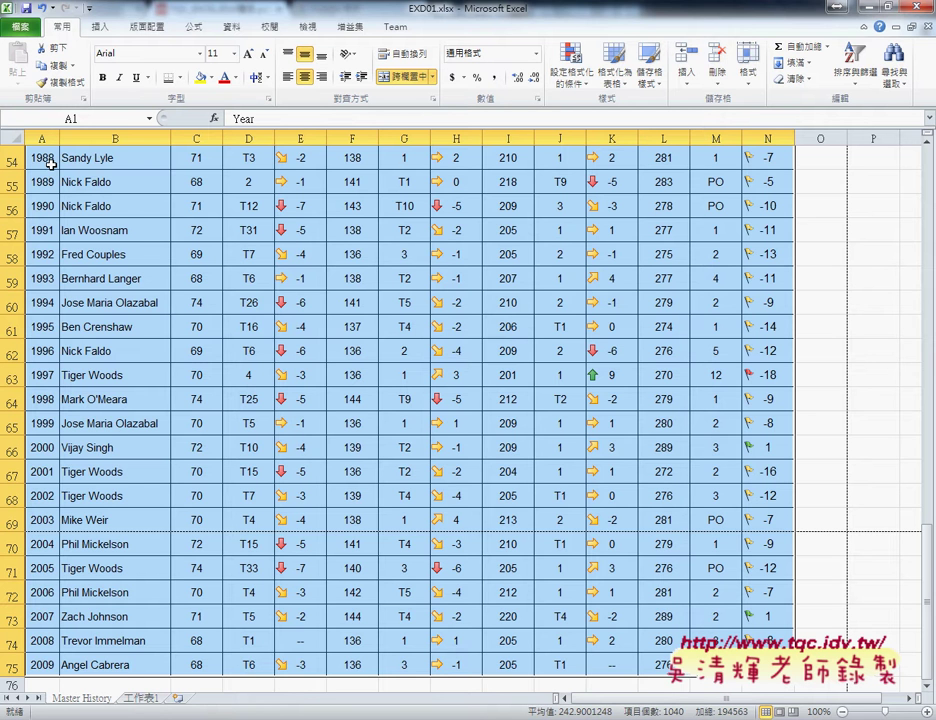
scroll(272, 397, "up", 10)
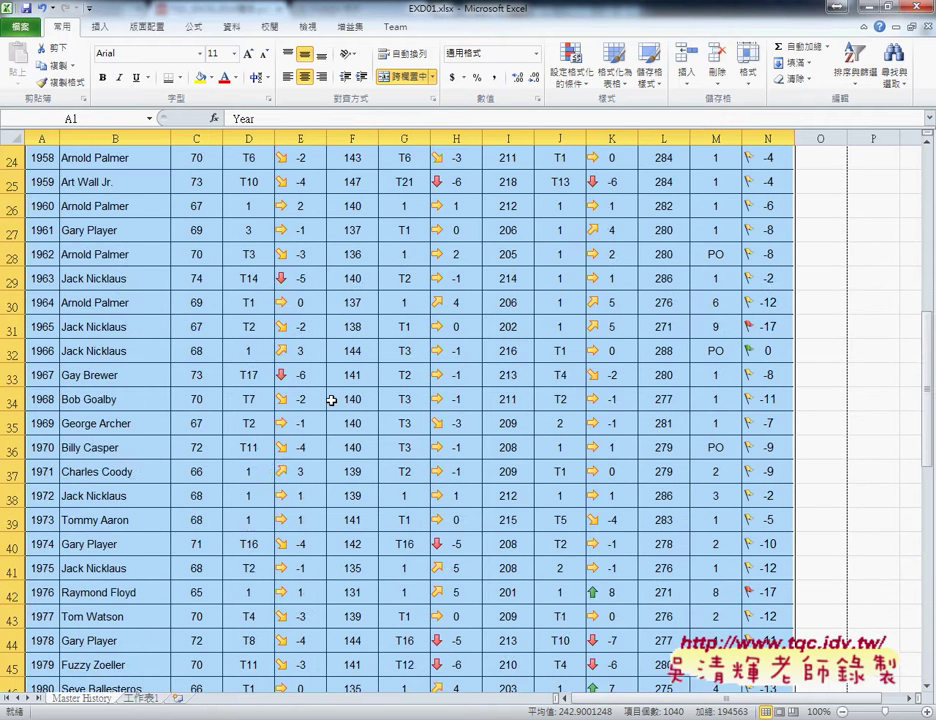
scroll(300, 398, "up", 8)
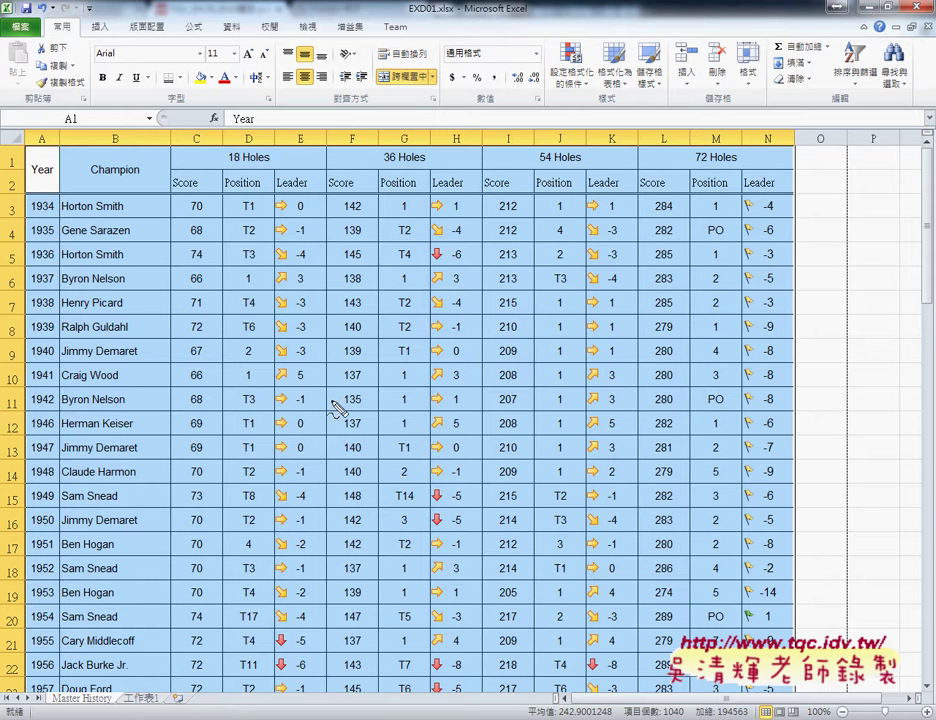
mouse_move(293, 435)
left_mouse_down()
mouse_move(246, 282)
mouse_move(302, 372)
left_mouse_up()
mouse_move(450, 358)
left_mouse_down()
mouse_move(432, 280)
mouse_move(475, 315)
left_mouse_up()
left_click_drag(554, 298, 590, 368)
mouse_move(768, 400)
left_mouse_down()
mouse_move(722, 265)
mouse_move(796, 407)
left_mouse_up()
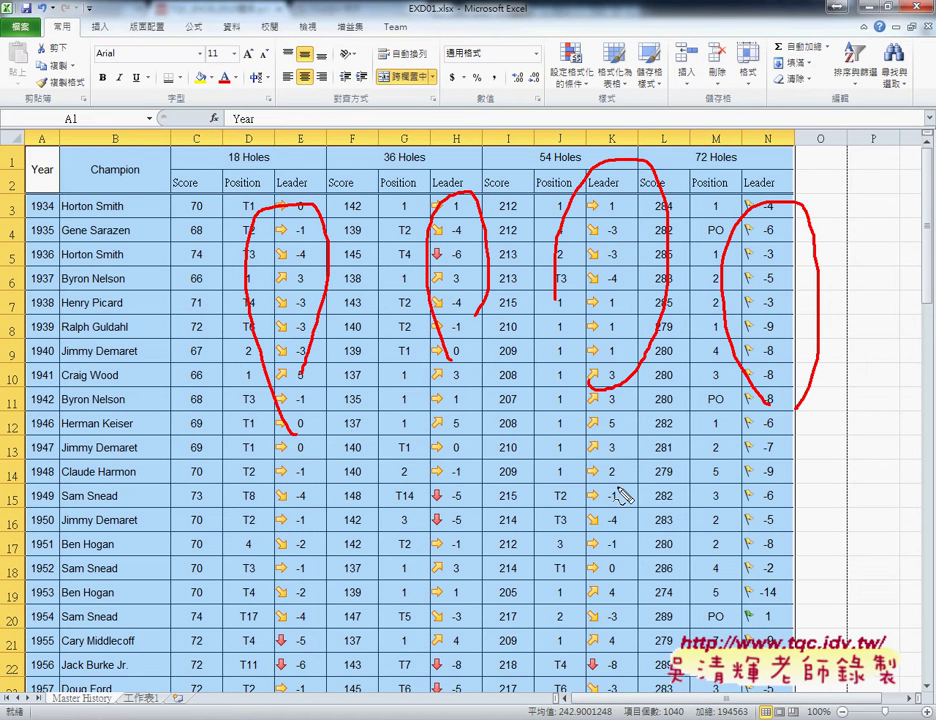
left_click_drag(322, 418, 495, 412)
left_click_drag(567, 420, 648, 427)
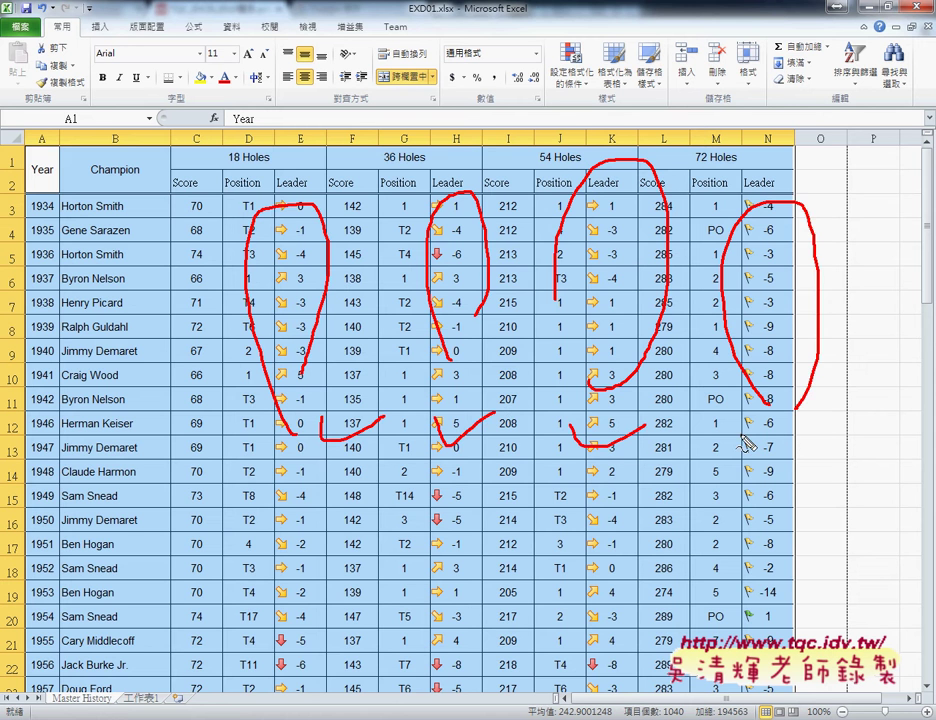
key("Escape")
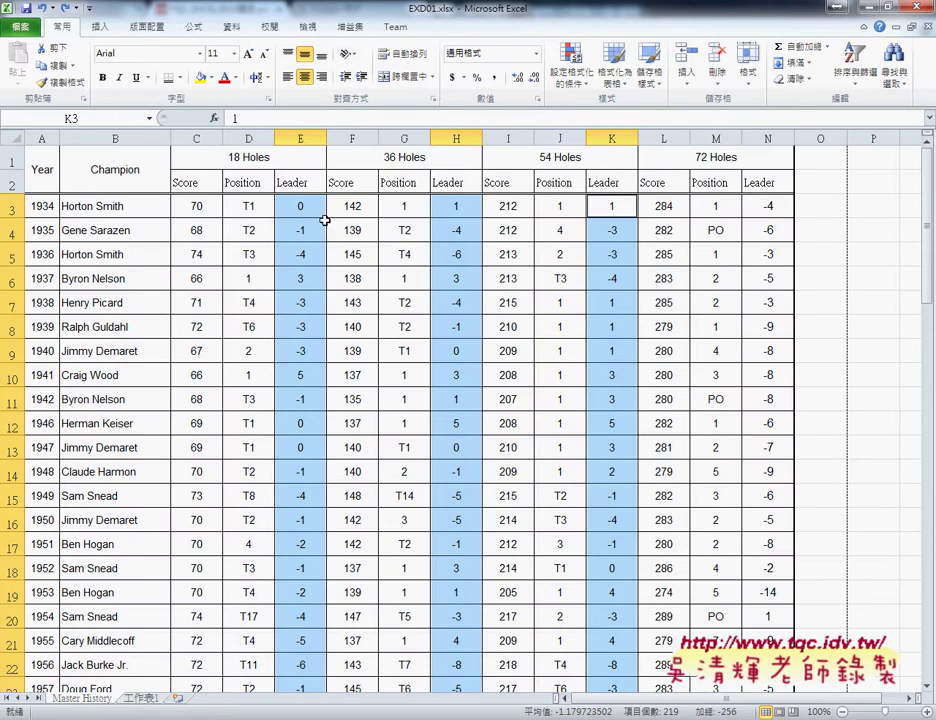
left_click_drag(303, 208, 306, 671)
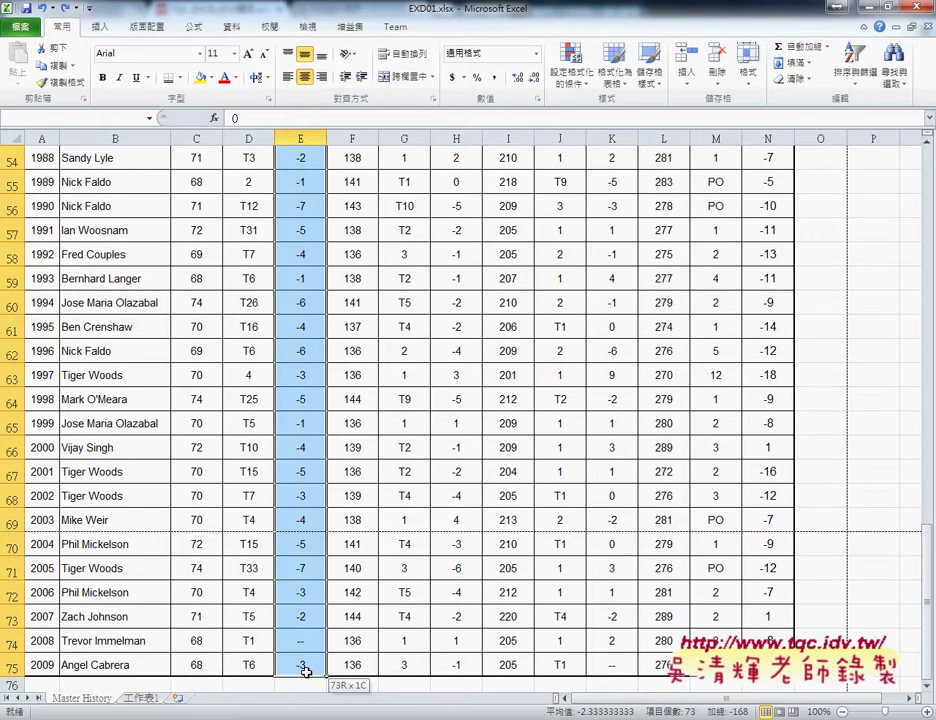
scroll(462, 295, "up", 1)
scroll(462, 295, "up", 12)
scroll(462, 295, "up", 5)
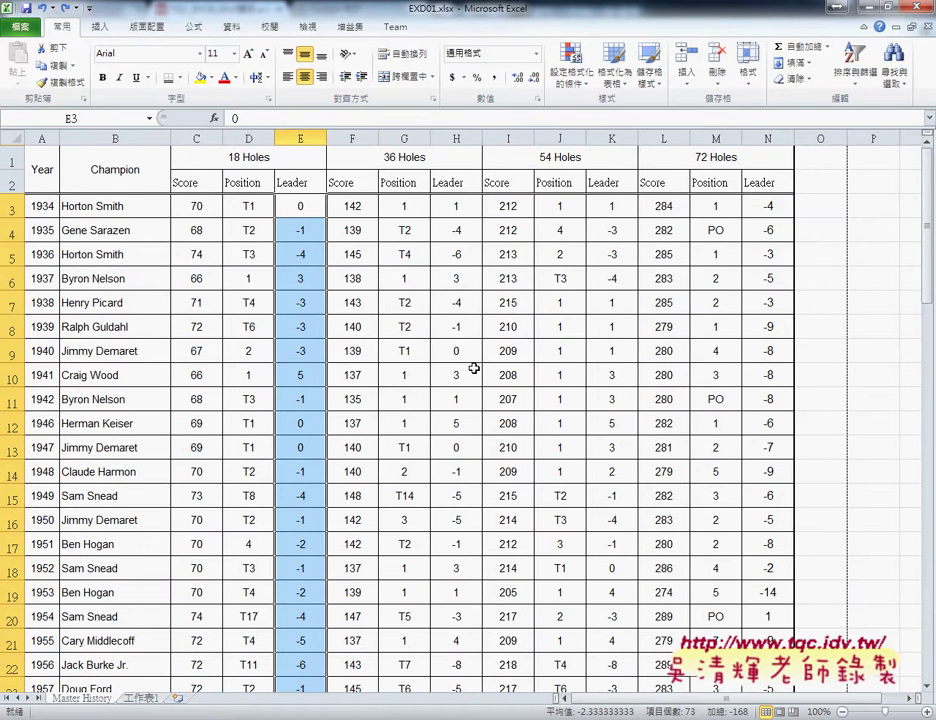
left_click_drag(456, 206, 458, 399)
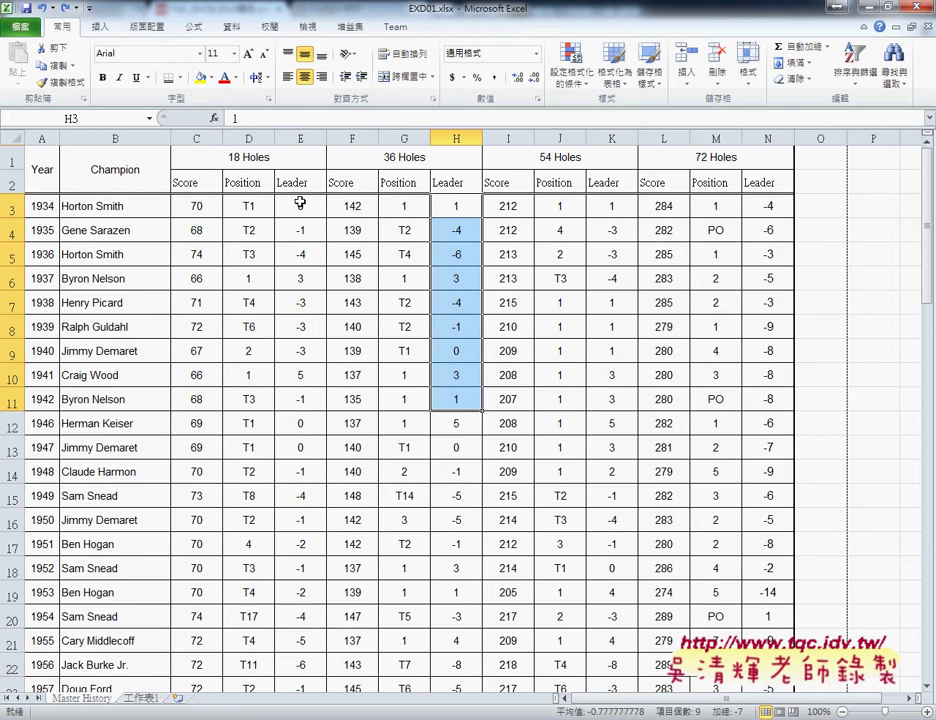
left_click_drag(300, 205, 307, 671)
scroll(476, 471, "up", 5)
scroll(476, 471, "up", 6)
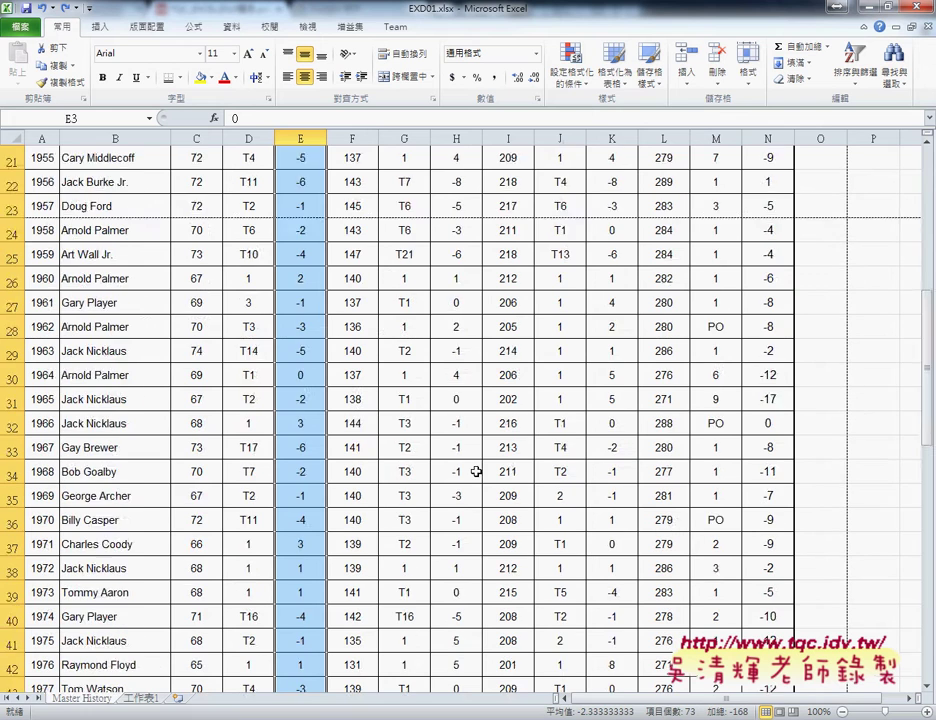
scroll(476, 471, "up", 7)
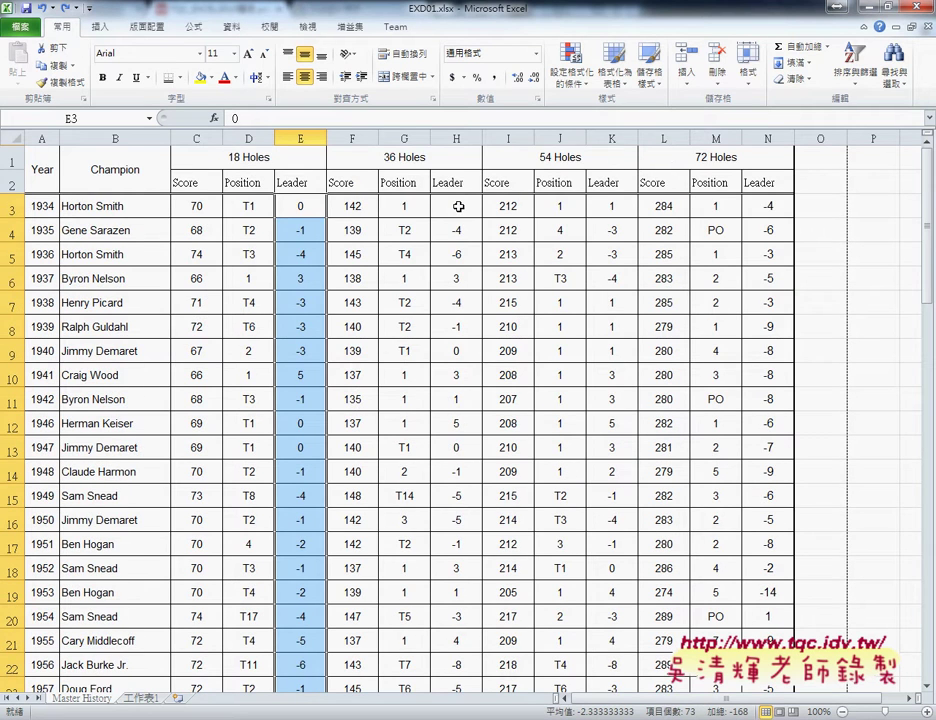
left_click_drag(458, 206, 458, 676)
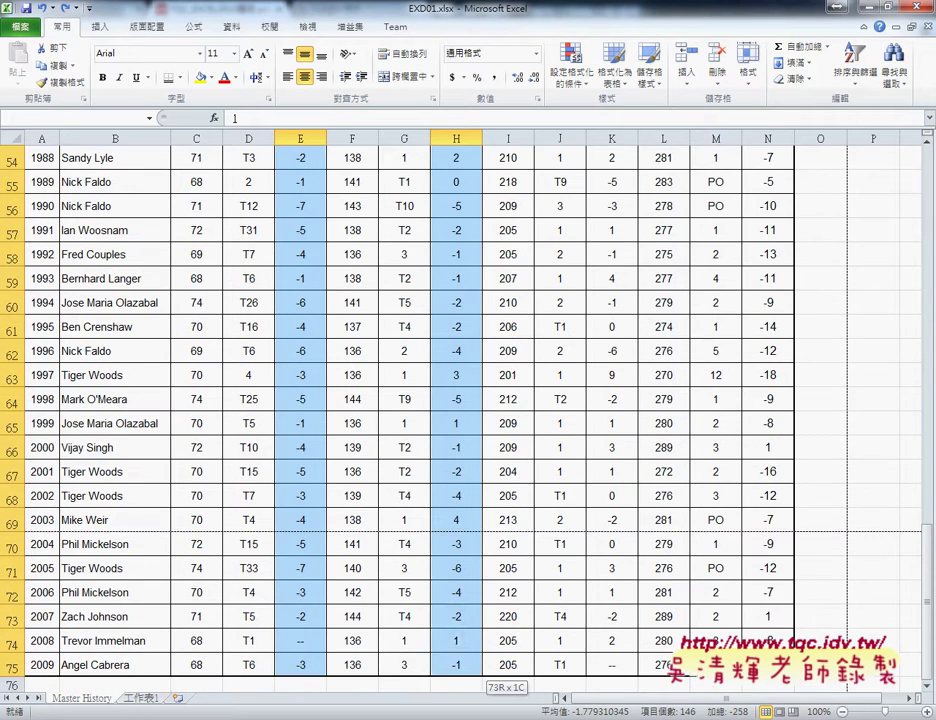
scroll(445, 549, "up", 11)
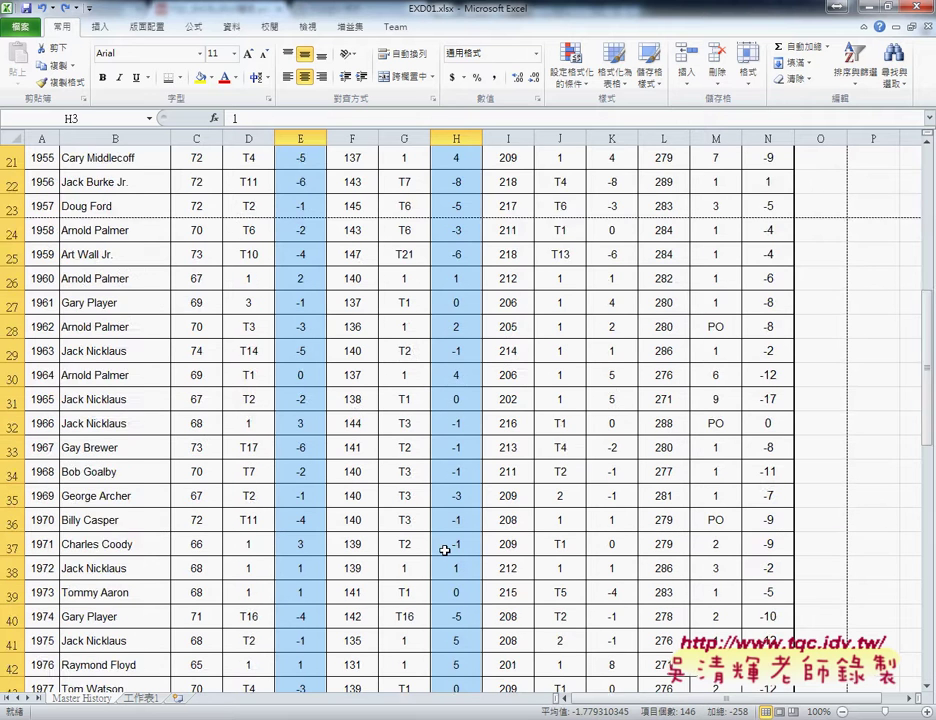
scroll(445, 549, "up", 7)
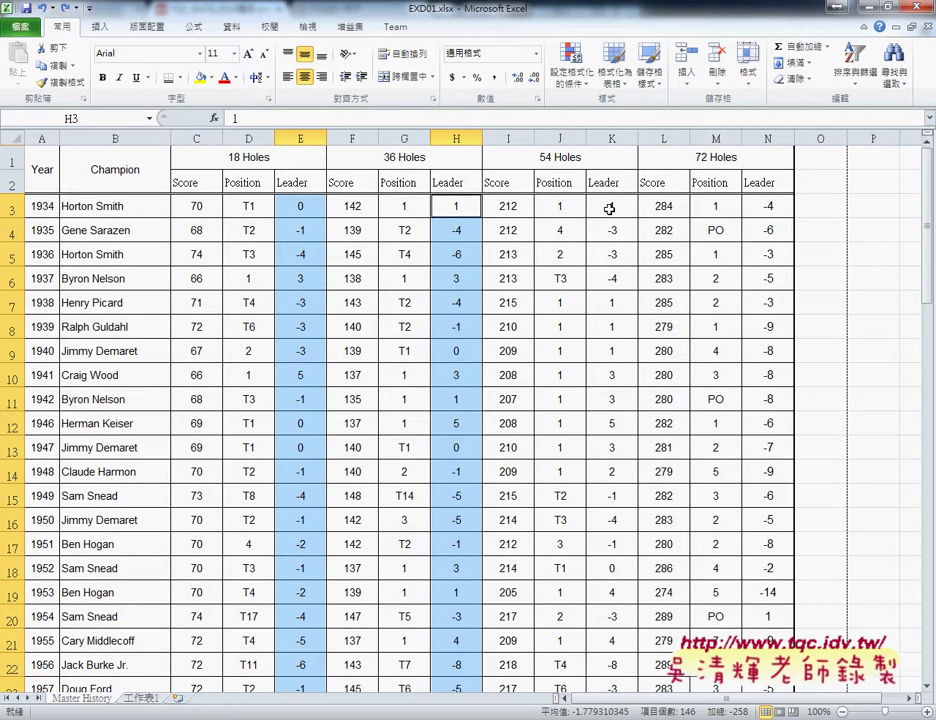
left_click_drag(609, 208, 613, 660)
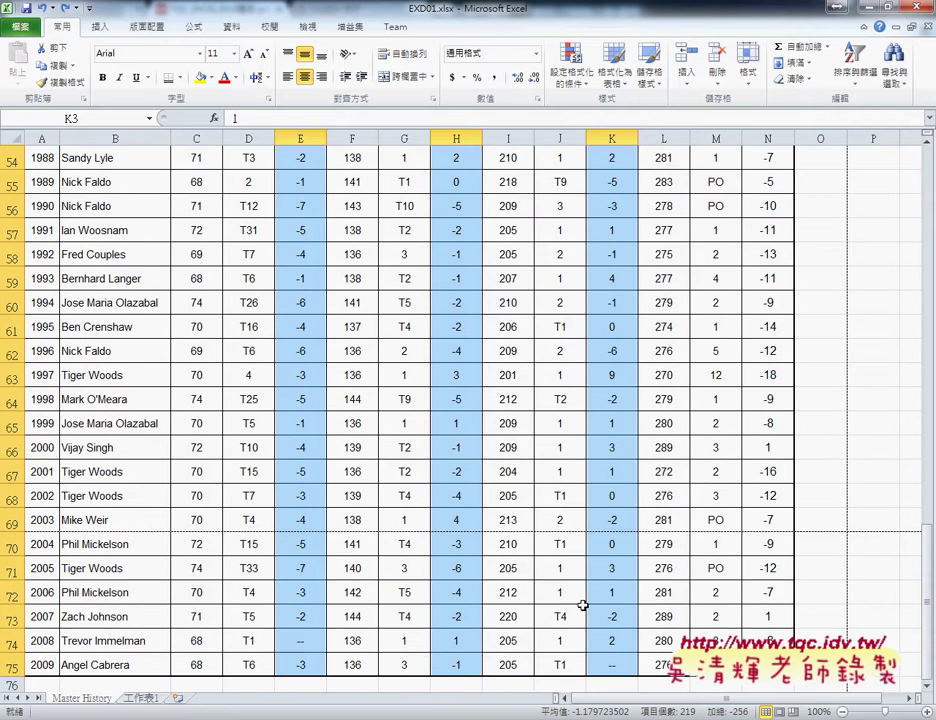
scroll(582, 605, "up", 11)
scroll(582, 605, "up", 7)
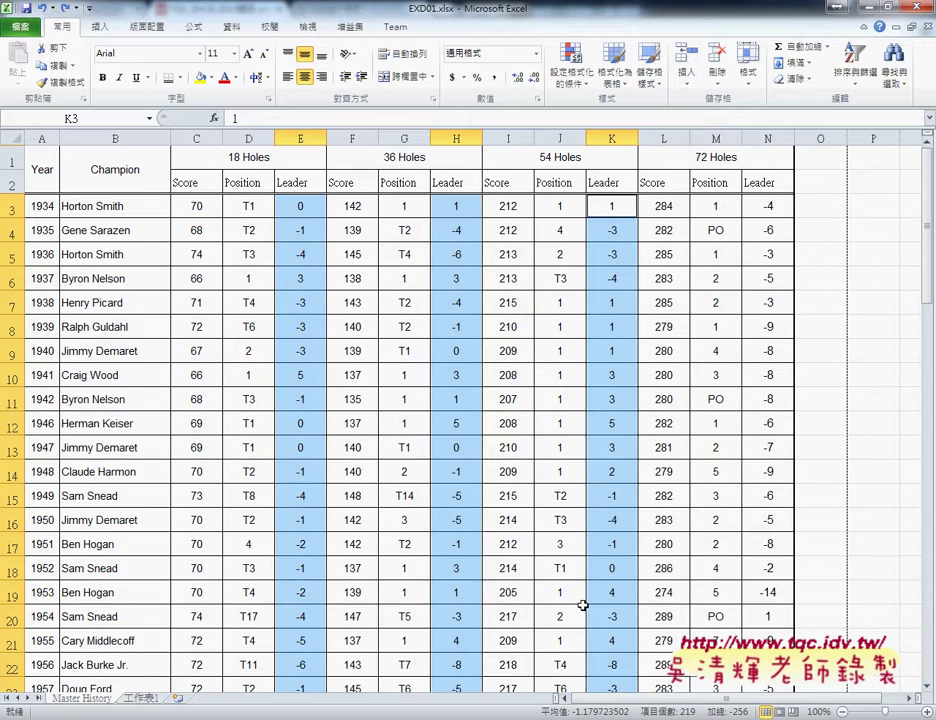
Step: Apply the 5 Arrows (Colored) icon set to the Leader columns E, H and K
left_click(578, 84)
left_click(571, 65)
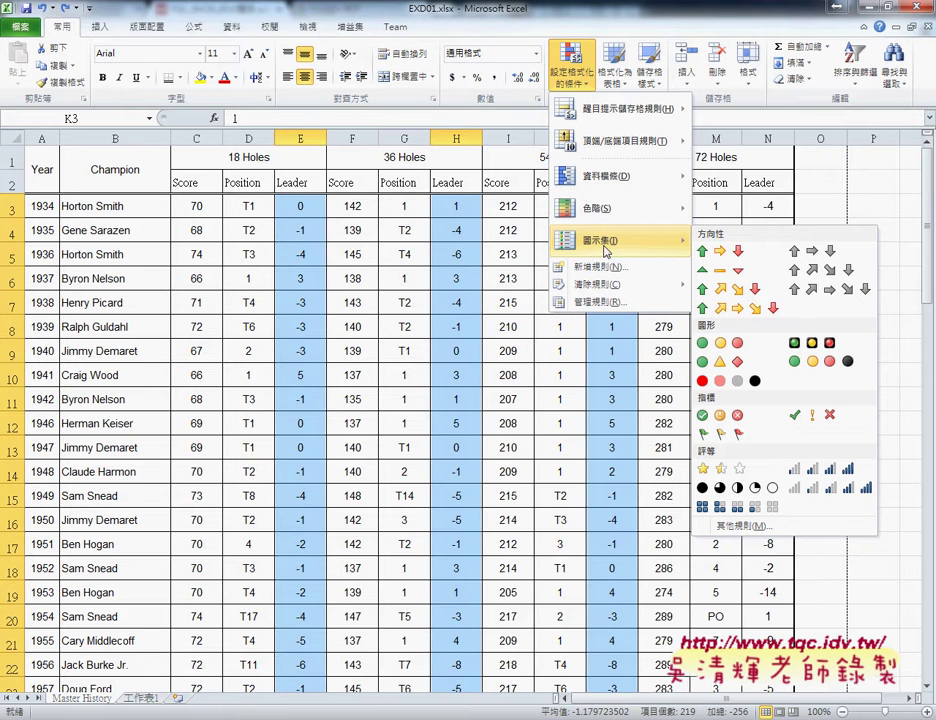
mouse_move(600, 240)
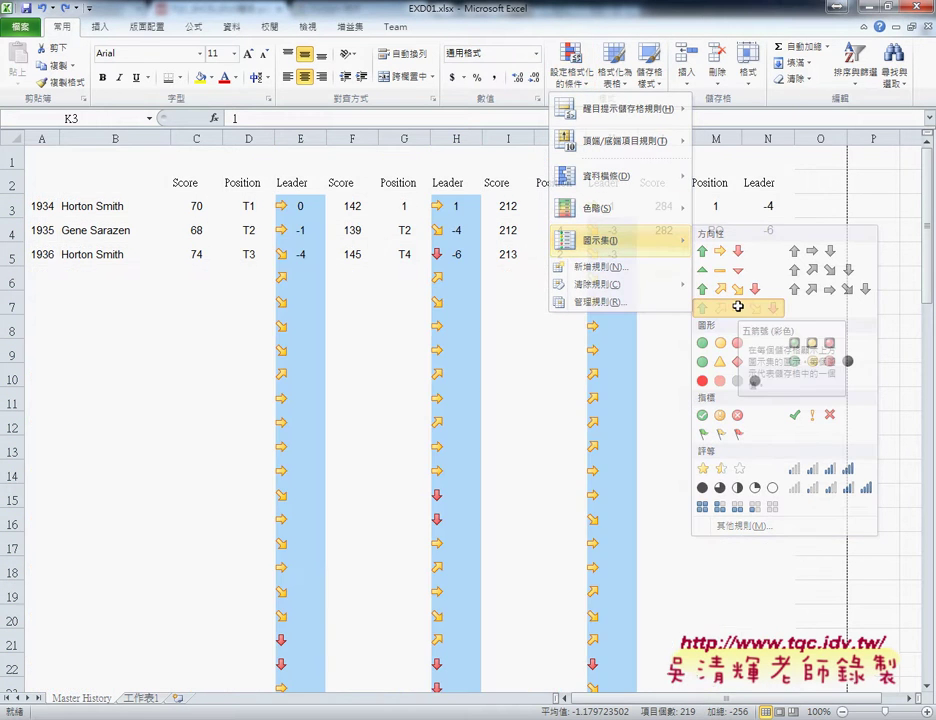
left_click(740, 310)
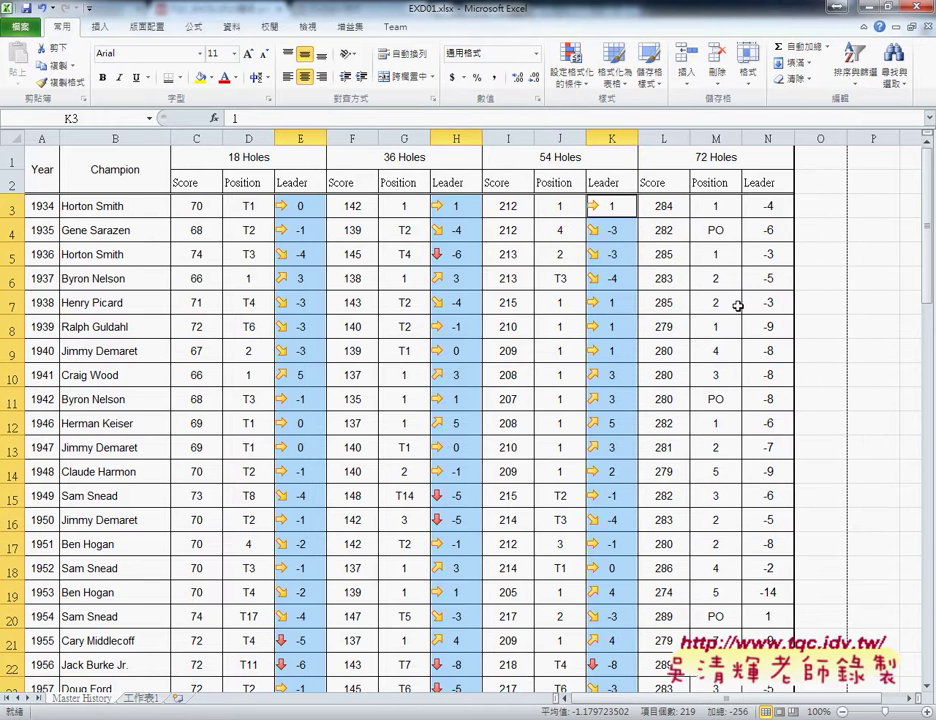
left_click(770, 206)
Step: Select N3:N75 and start a new icon-set rule using the 3 Flags style
left_click_drag(773, 204, 790, 689)
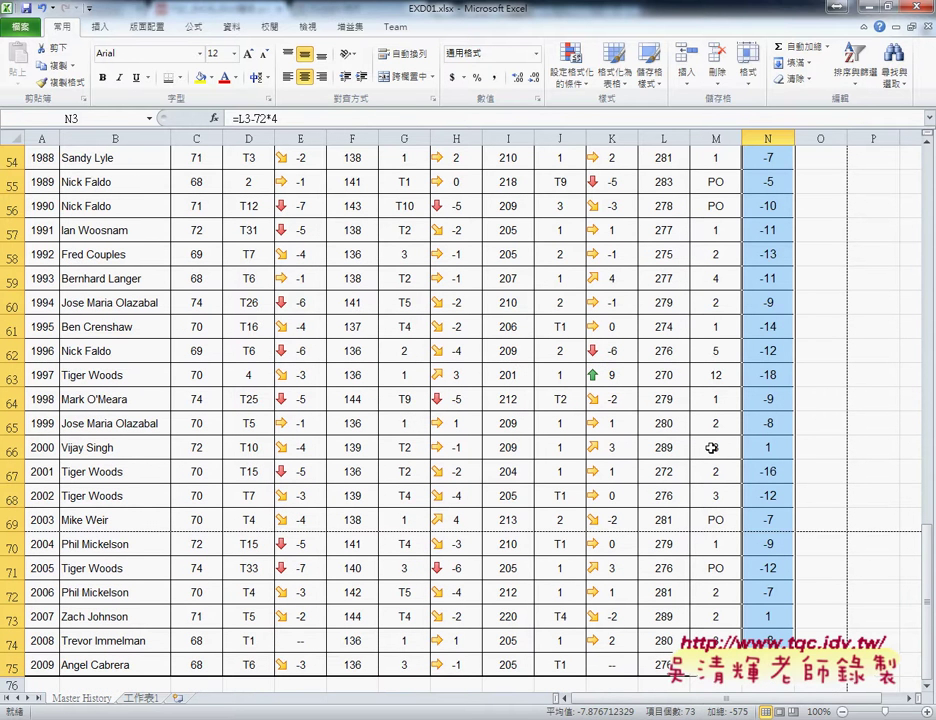
left_click(571, 64)
mouse_move(601, 240)
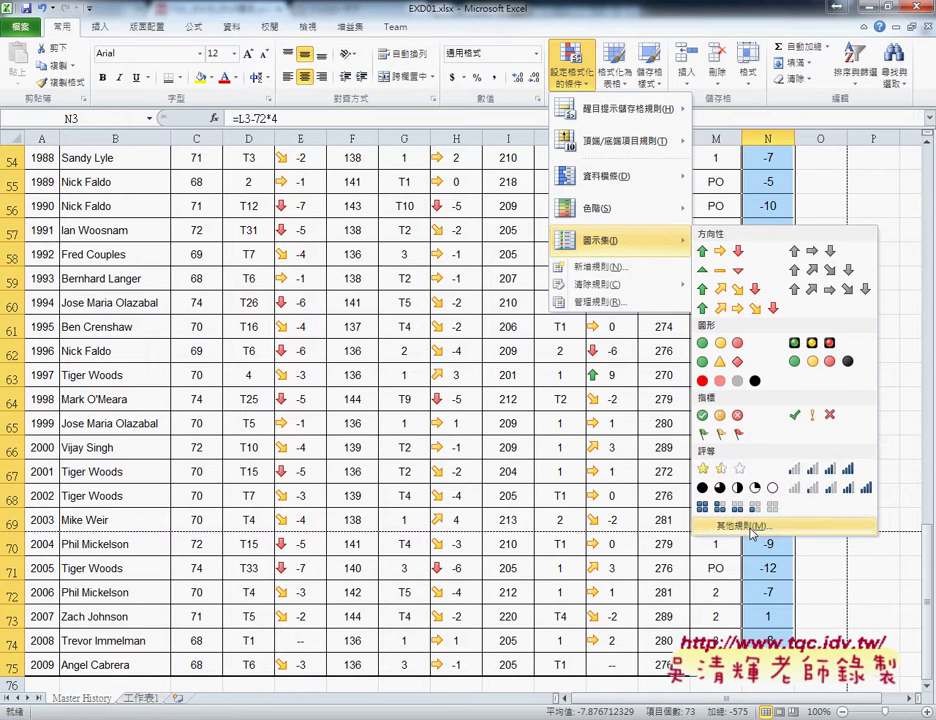
left_click(742, 699)
left_click(437, 388)
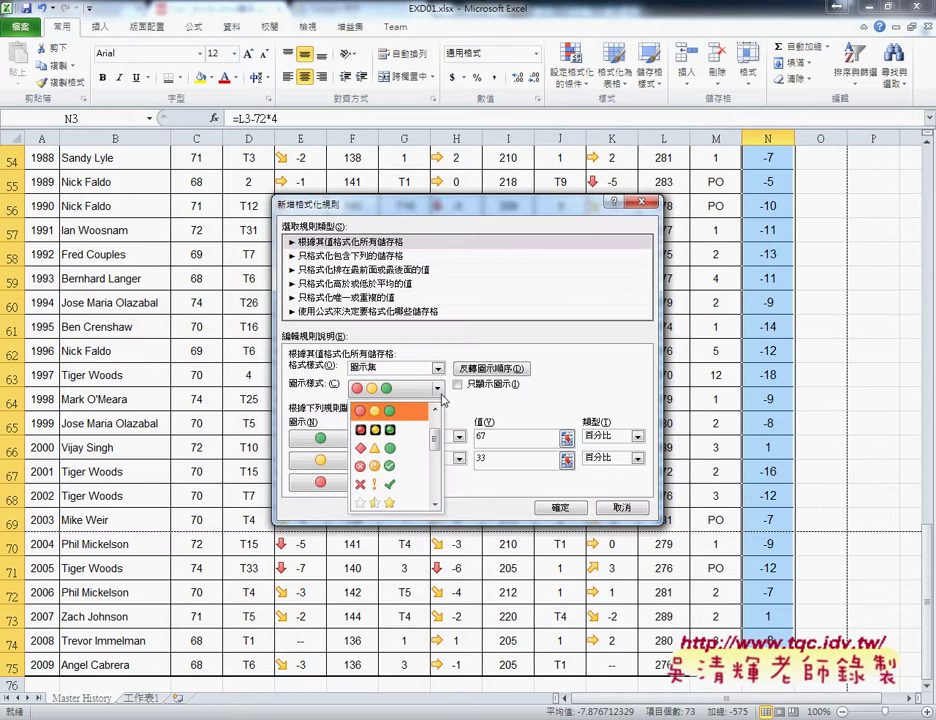
scroll(407, 453, "up", 1)
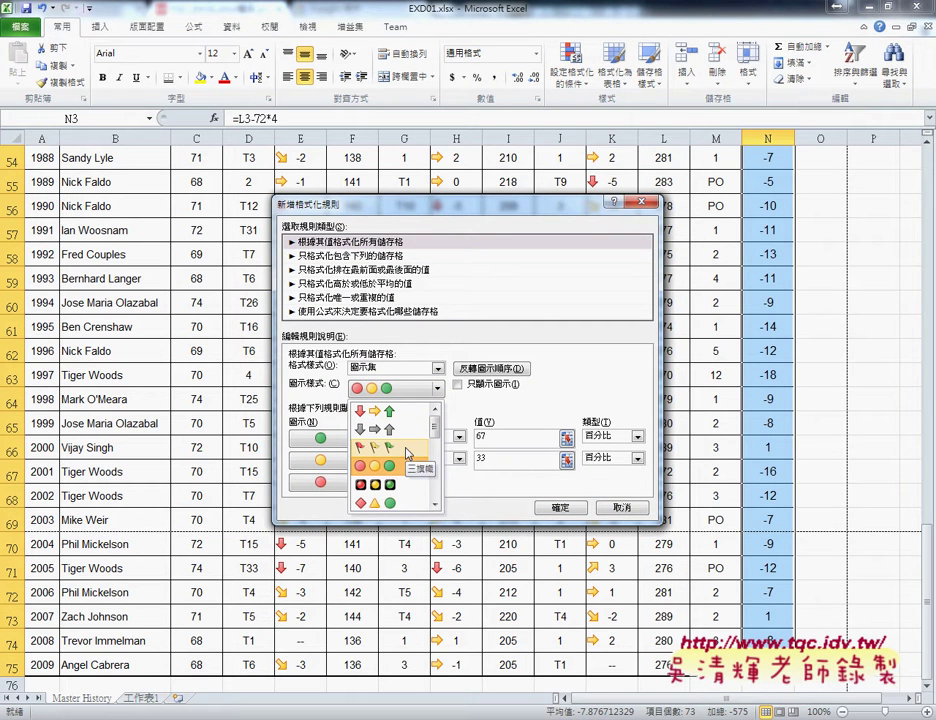
left_click(407, 453)
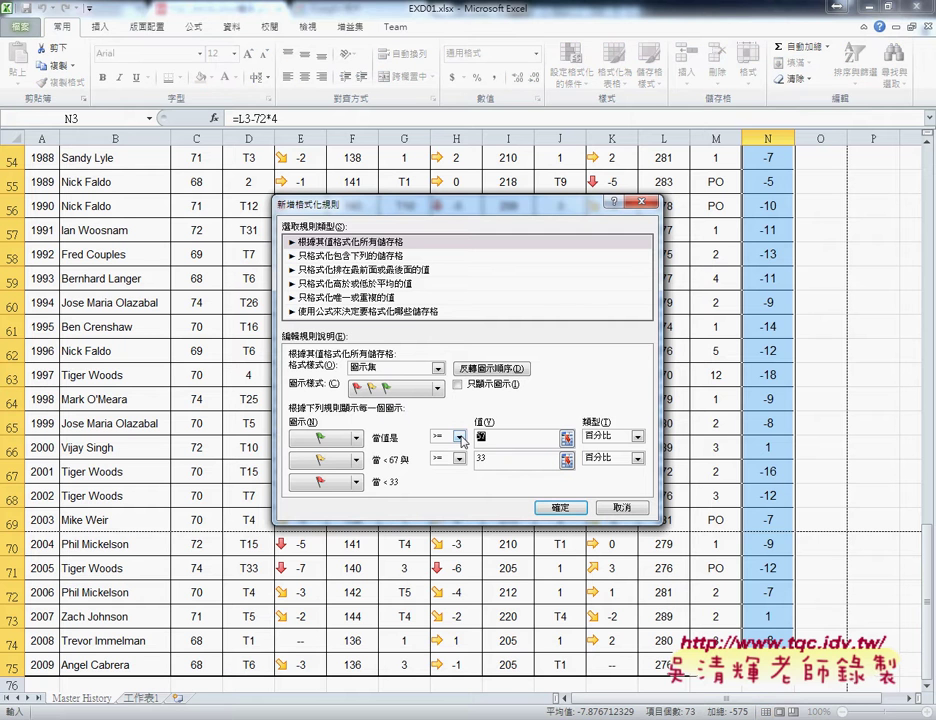
Step: Set the flag thresholds to 90 and 10 percent and apply the rule
type("90")
double_click(480, 459)
type("0")
left_click(562, 510)
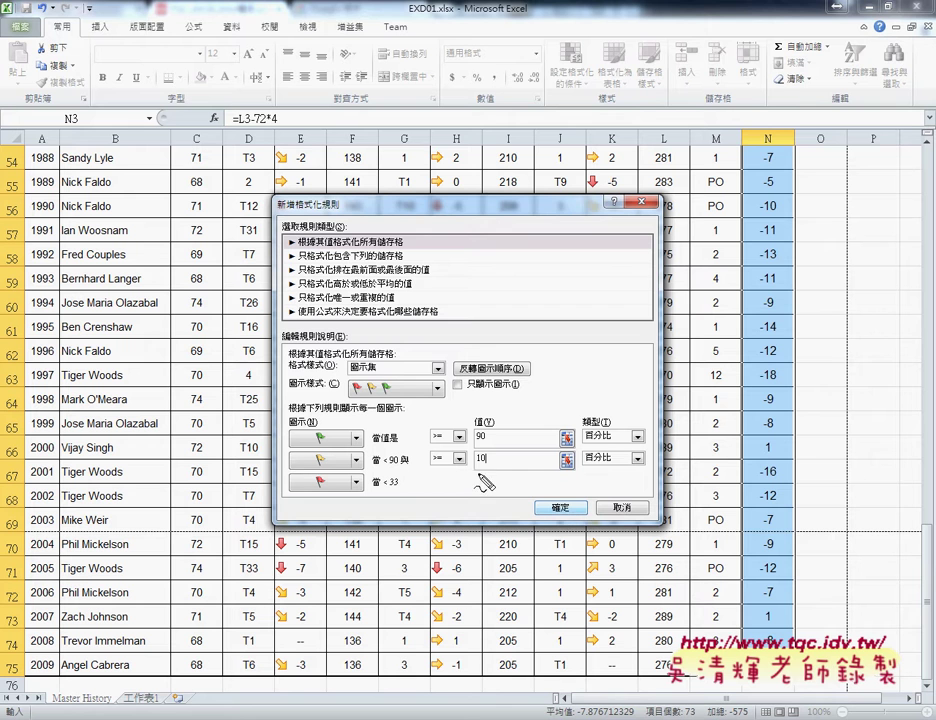
left_click_drag(490, 410, 478, 470)
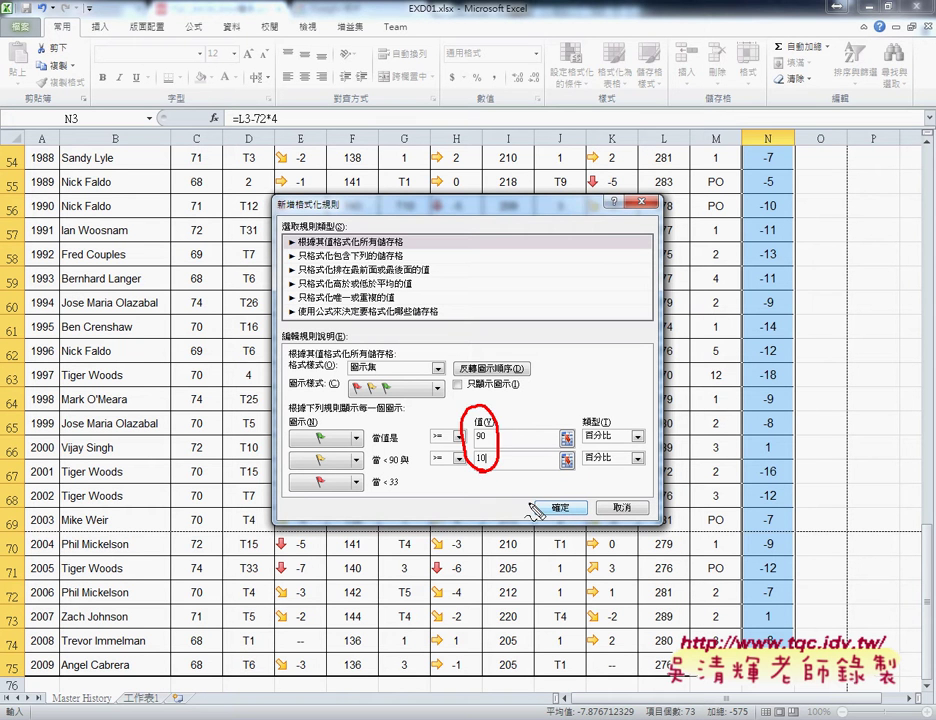
key("Escape")
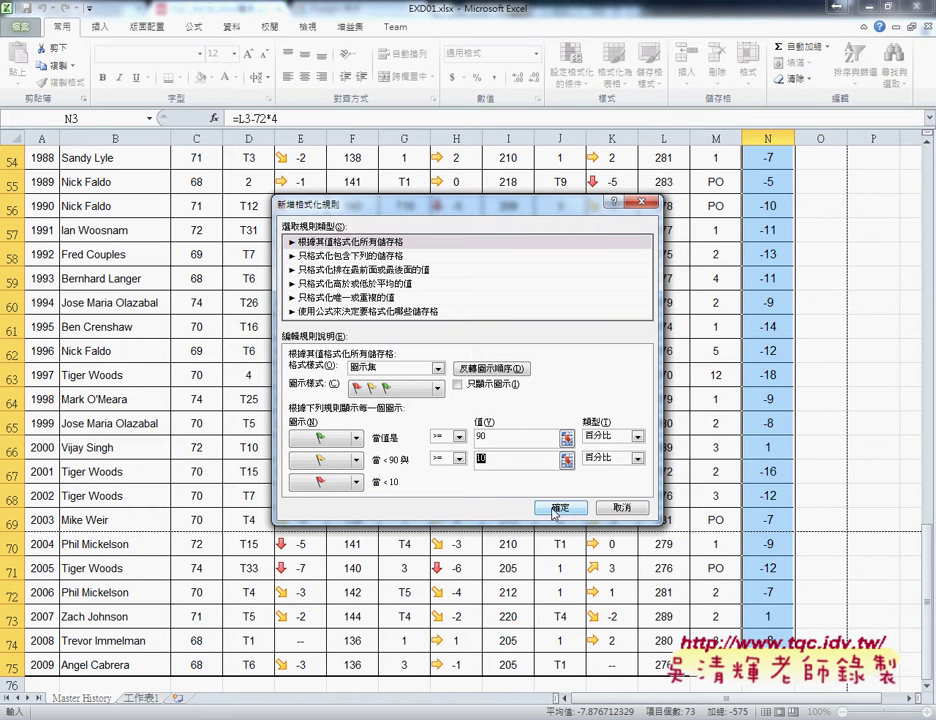
left_click(557, 508)
scroll(690, 540, "up", 3)
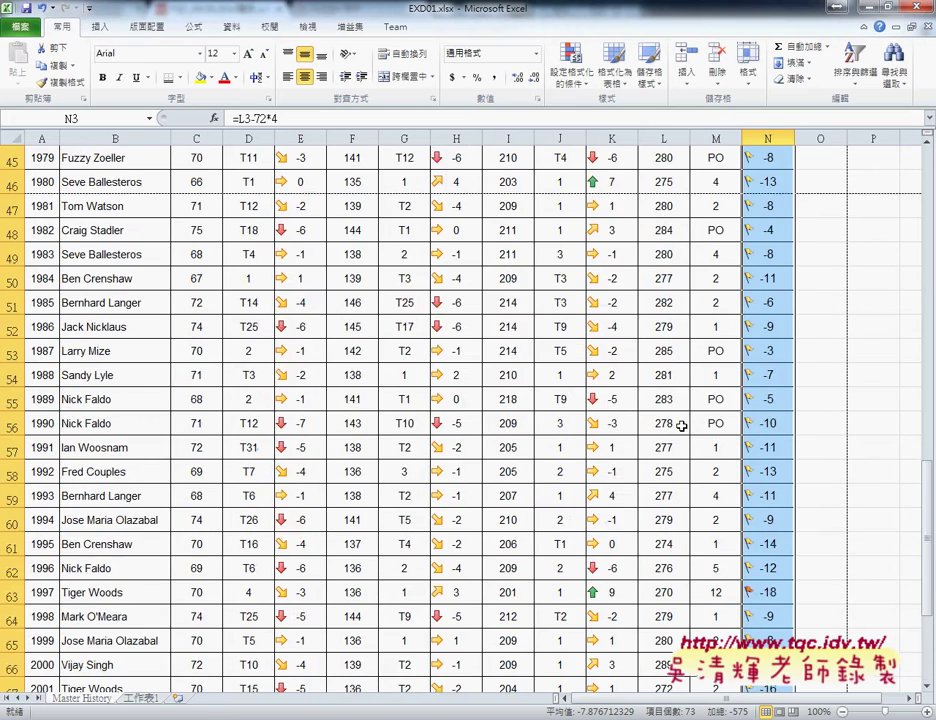
scroll(690, 414, "up", 5)
scroll(680, 420, "up", 1)
scroll(682, 426, "up", 1)
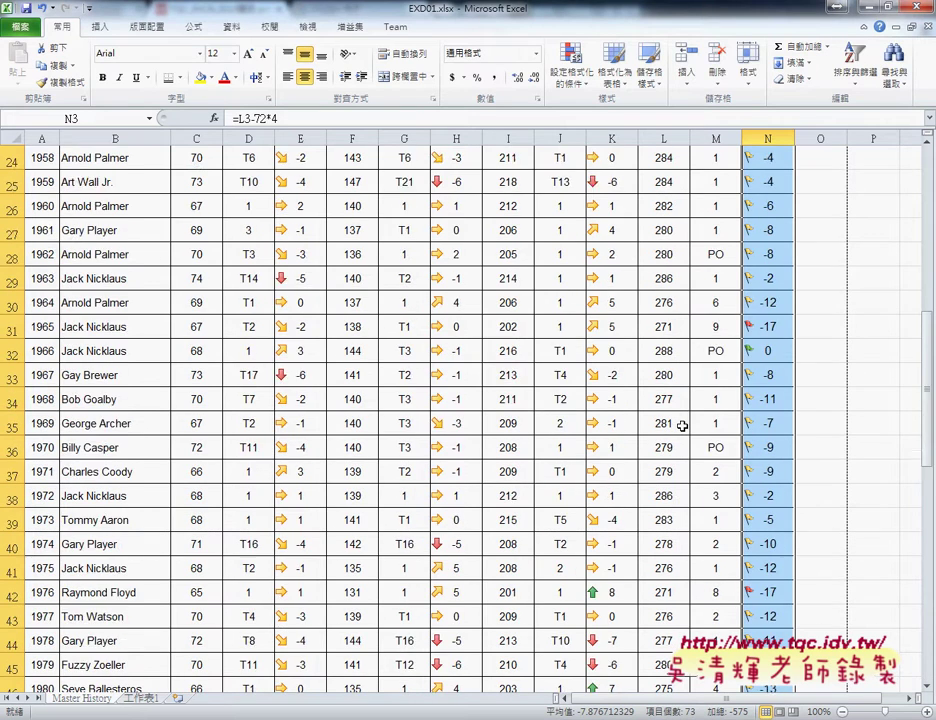
scroll(682, 426, "up", 2)
scroll(682, 426, "up", 1)
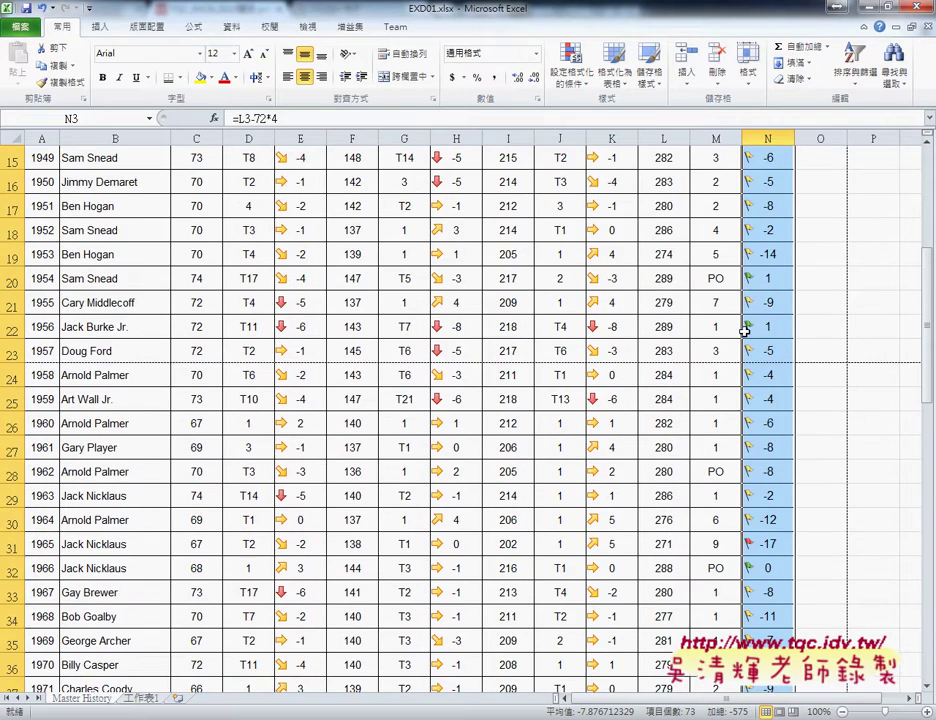
left_click(770, 282)
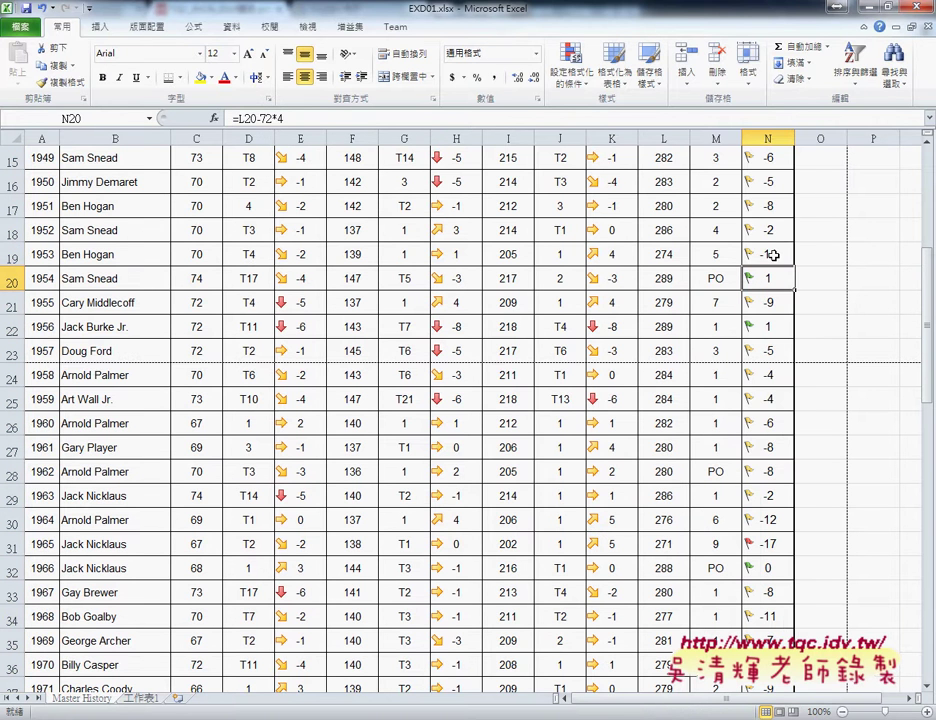
left_click_drag(770, 254, 770, 208)
left_click(775, 544)
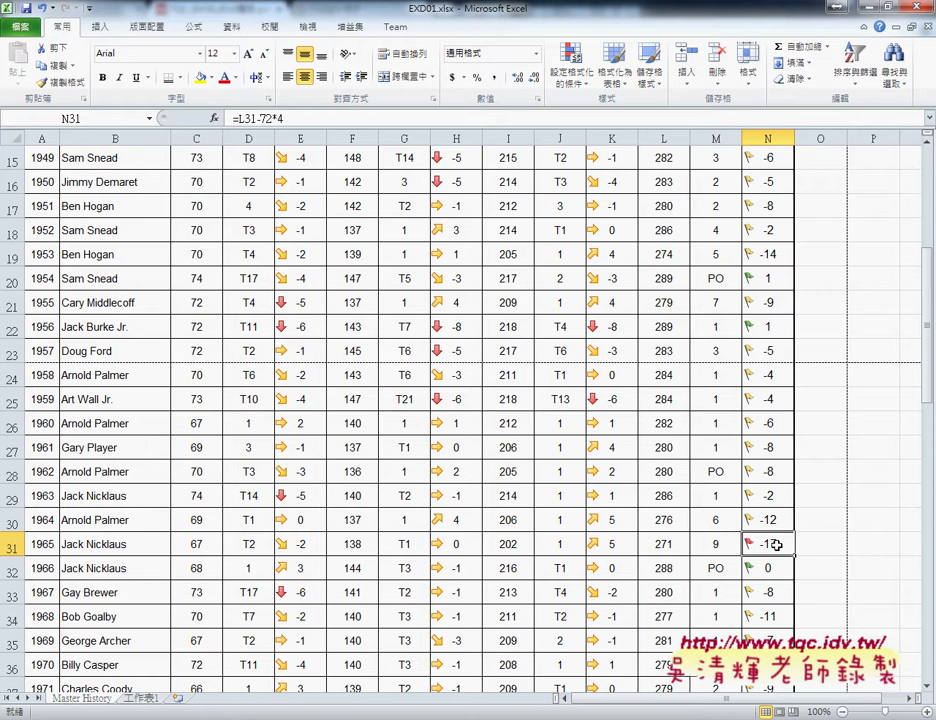
scroll(776, 544, "up", 5)
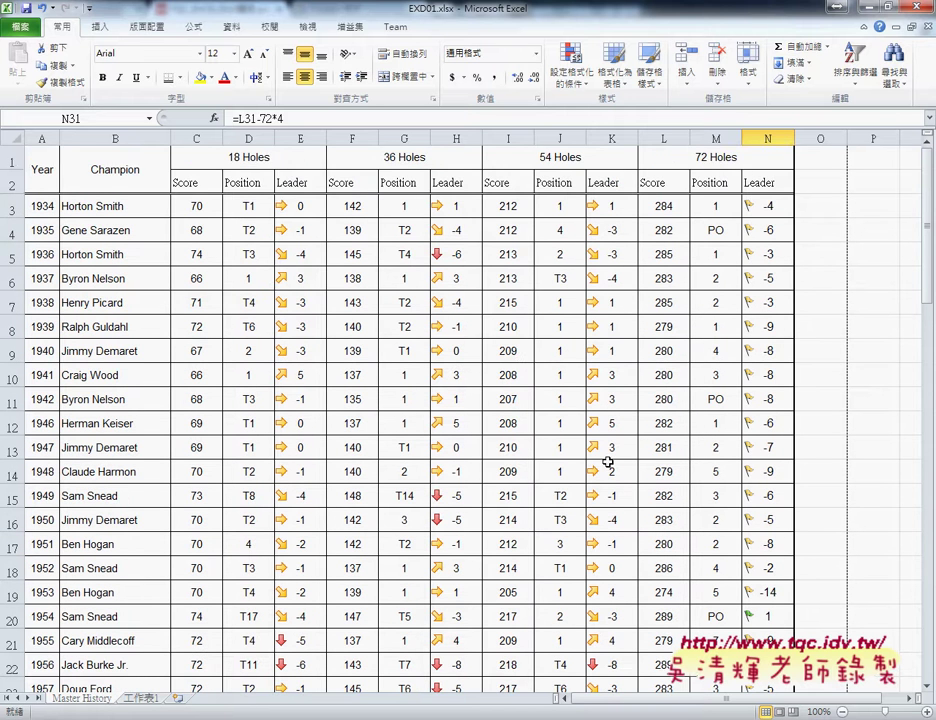
left_click_drag(42, 167, 762, 175)
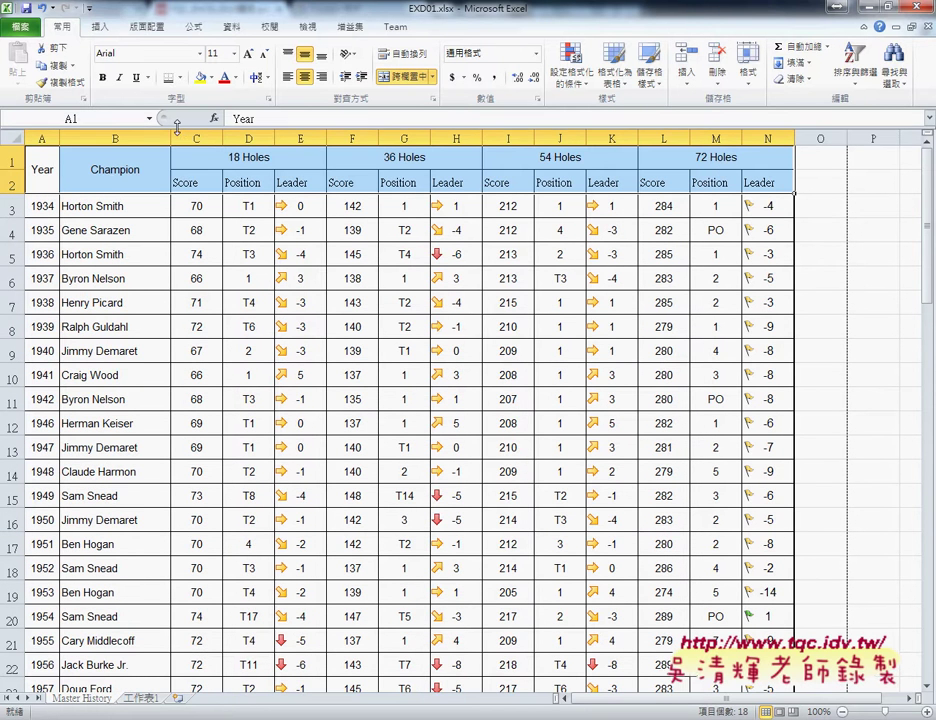
left_click(212, 78)
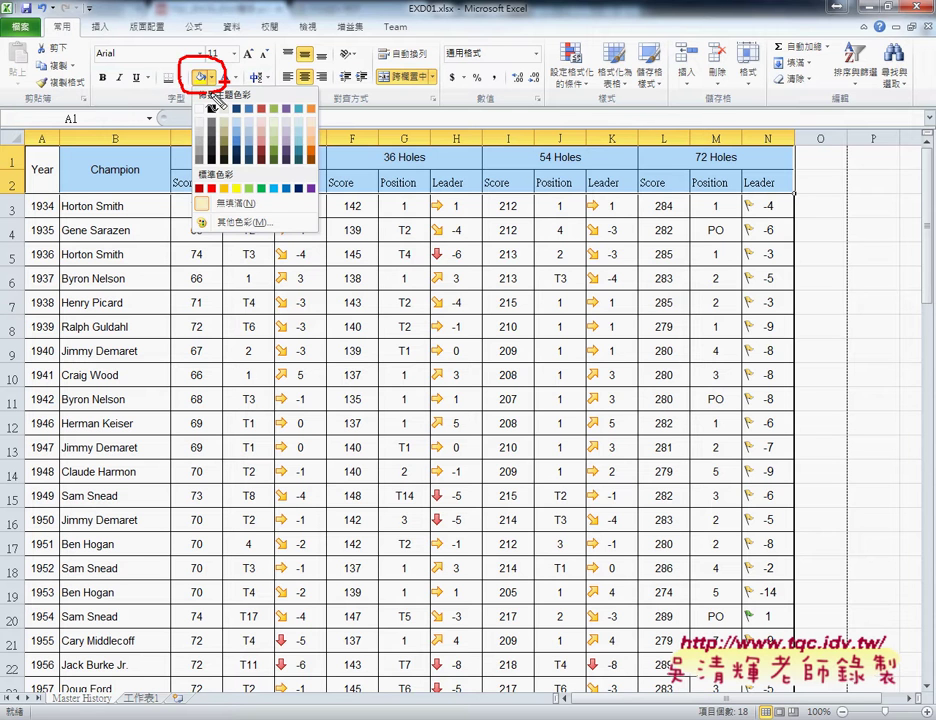
key("Escape")
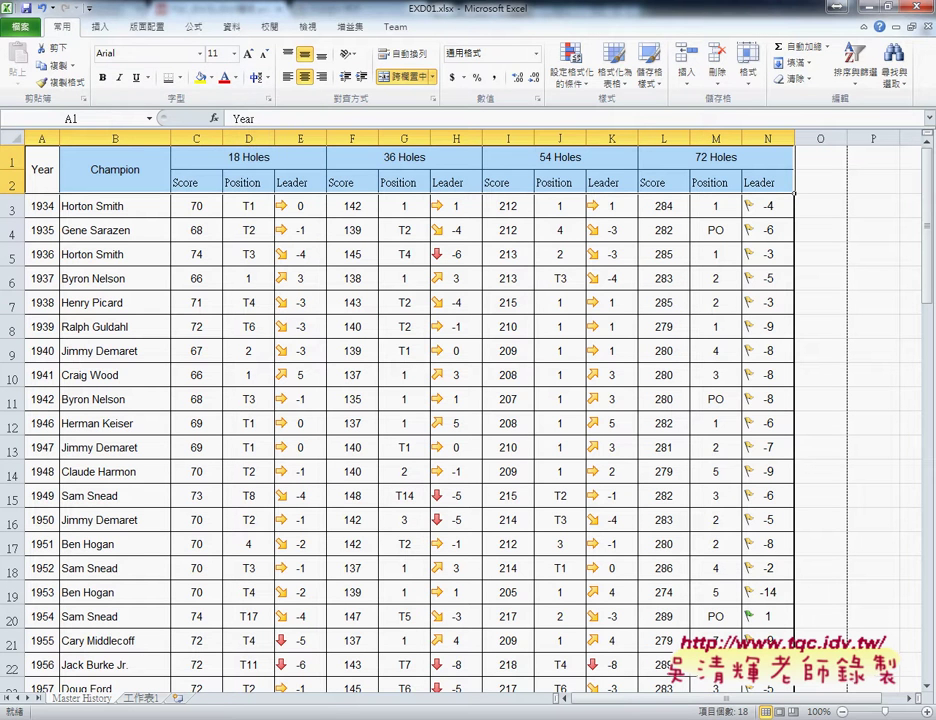
left_click(259, 651)
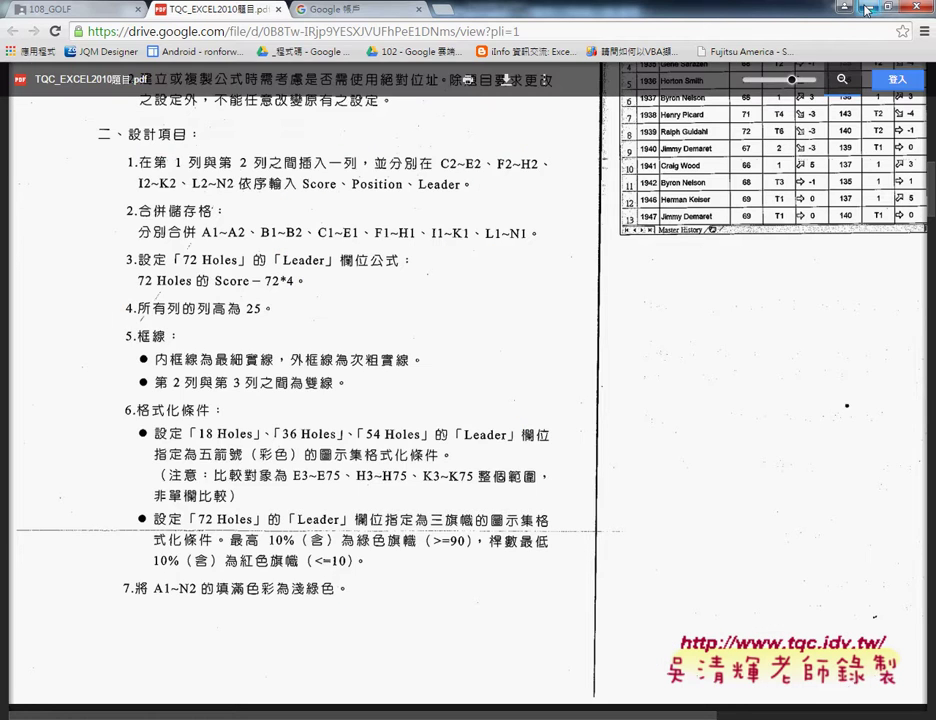
key("alt+Tab")
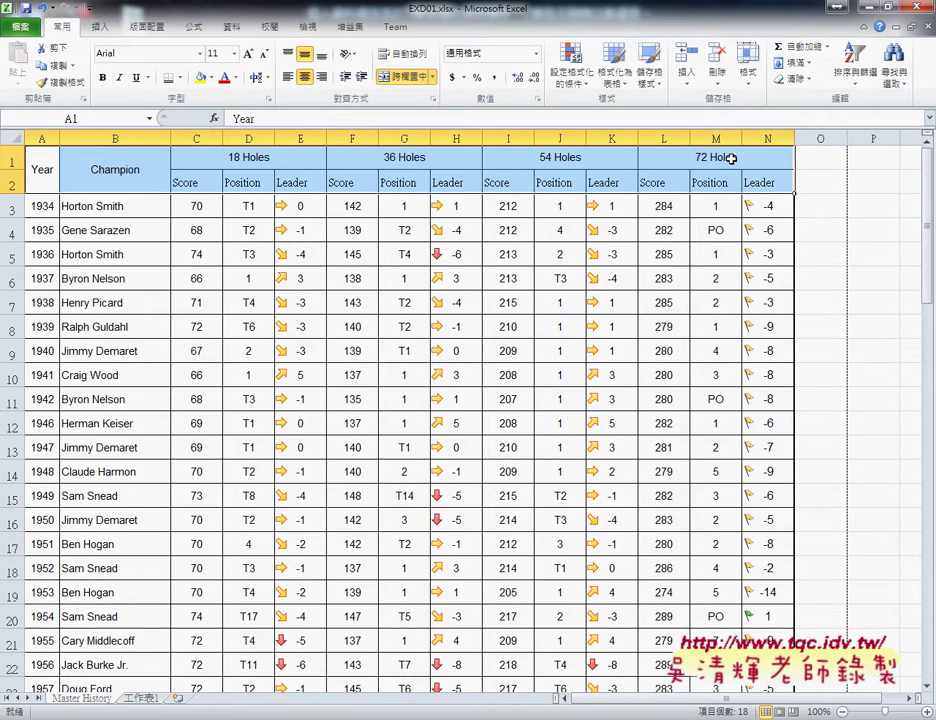
Step: Fill header rows A1:N2 with the standard Light Green colour
left_click(211, 79)
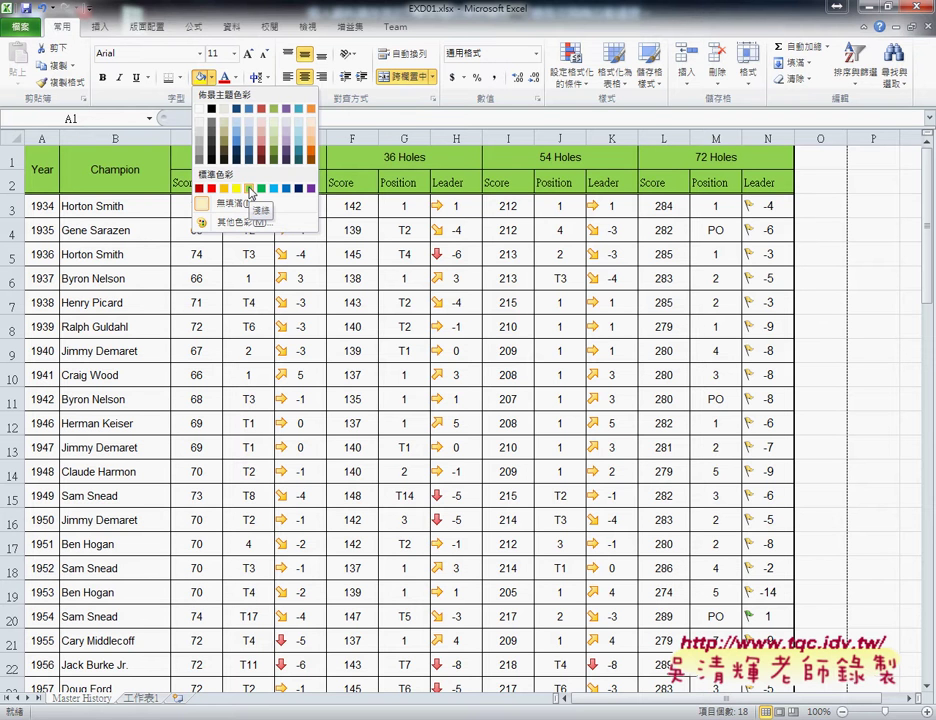
left_click(250, 189)
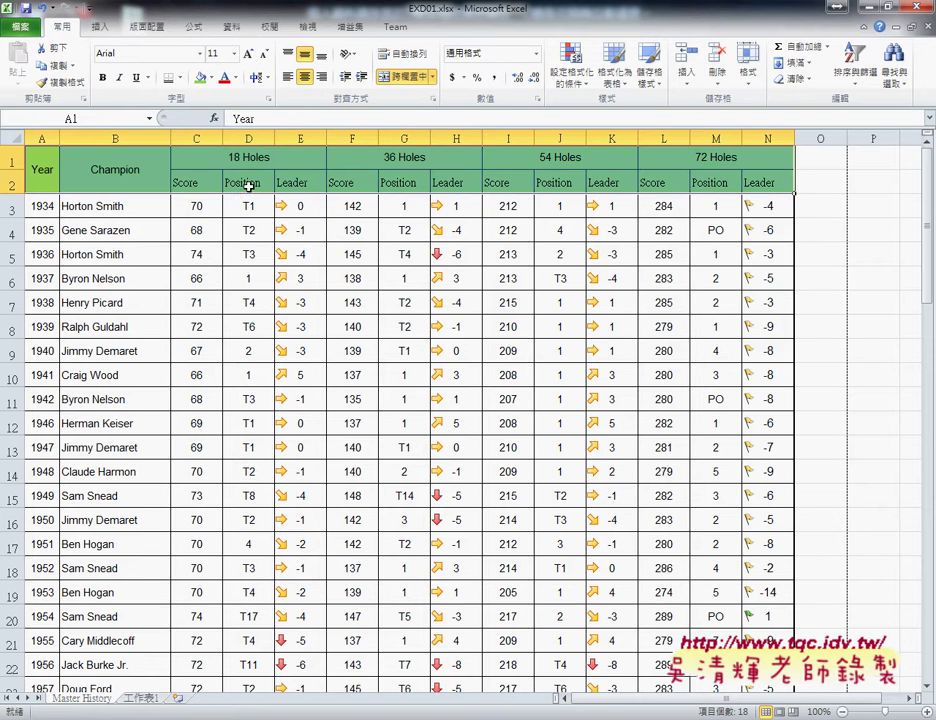